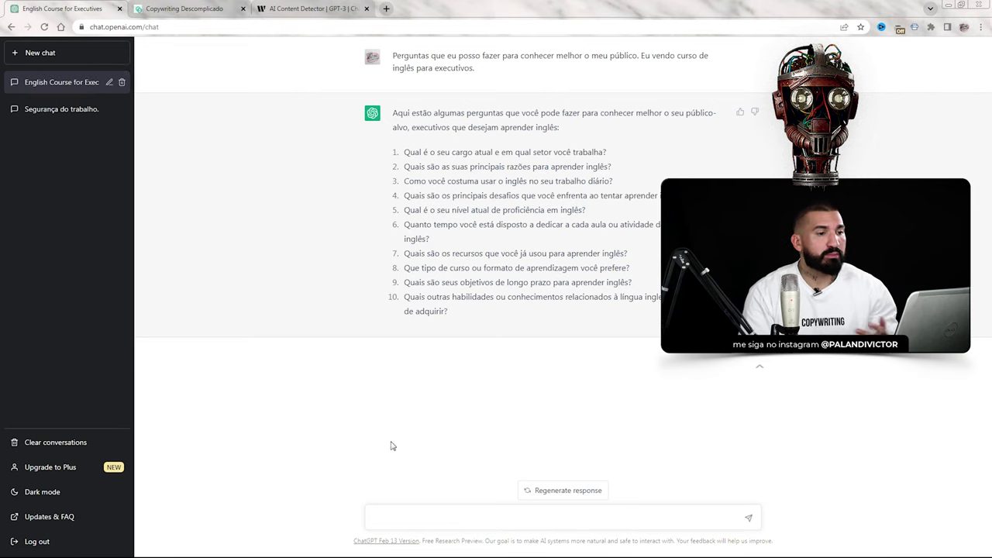
- Ask ChatGPT "Quais os principais desafios de quem começa a estudar inglês?" in the English course conversation
text(uais os principais de)
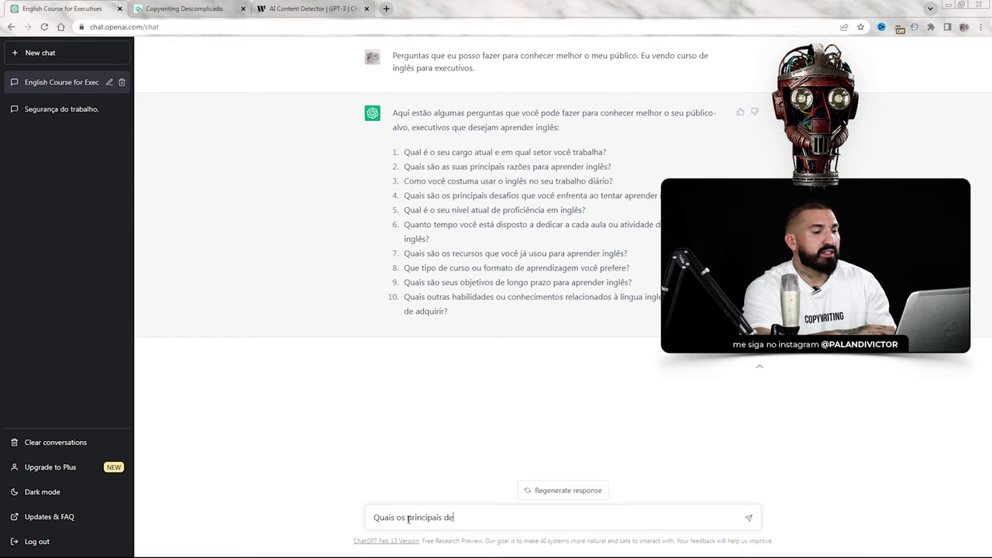
text(safios de quem começa a estudar inglês?)
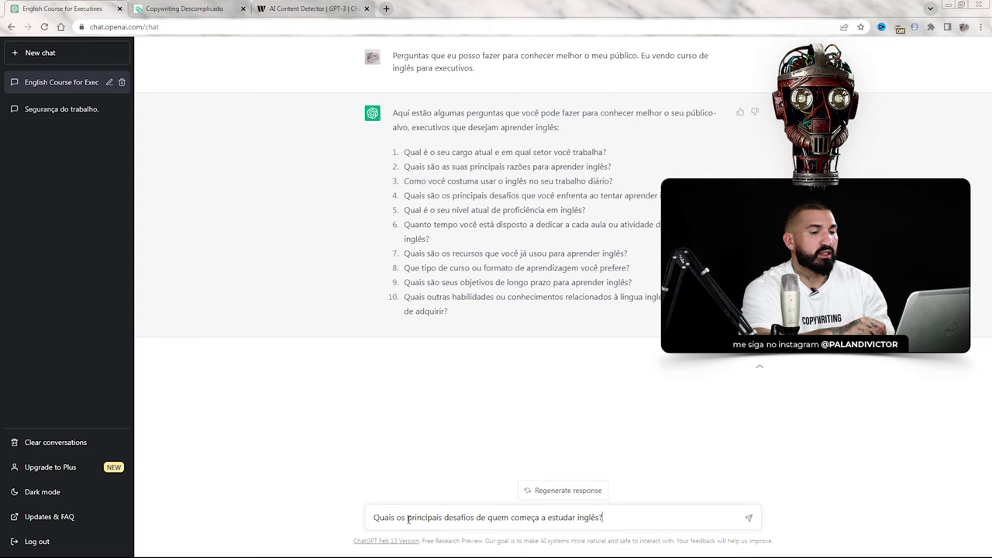
key(Return)
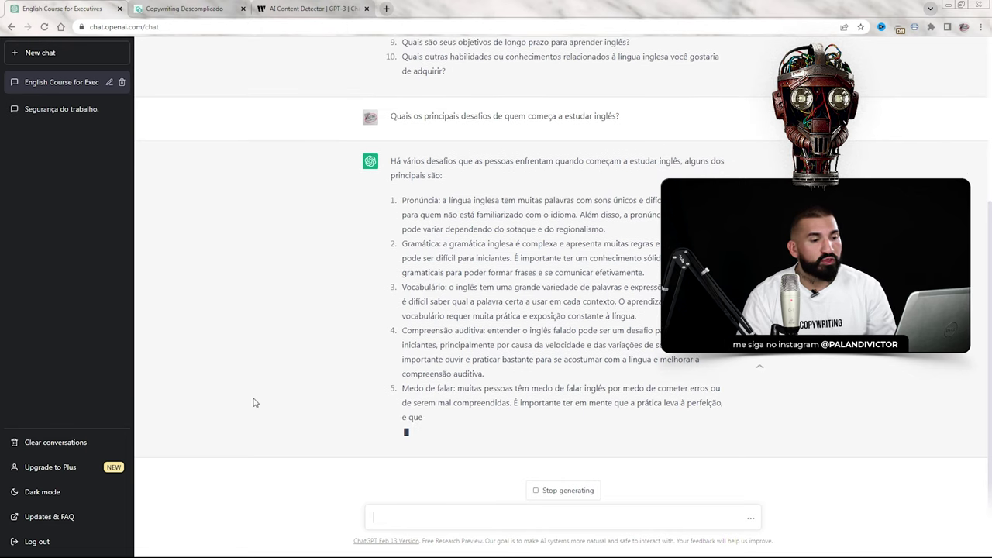
- Stop the response being generated and ask "Por que as pessoas têm medo de falar inglês?"
click(563, 497)
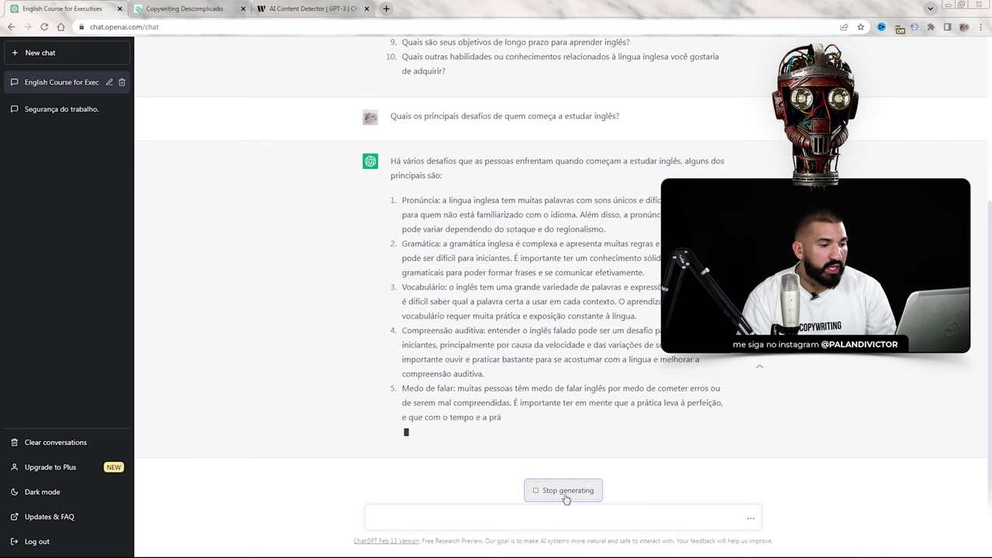
click(563, 512)
text(Por que as pessoas têm medo de falar inglês?)
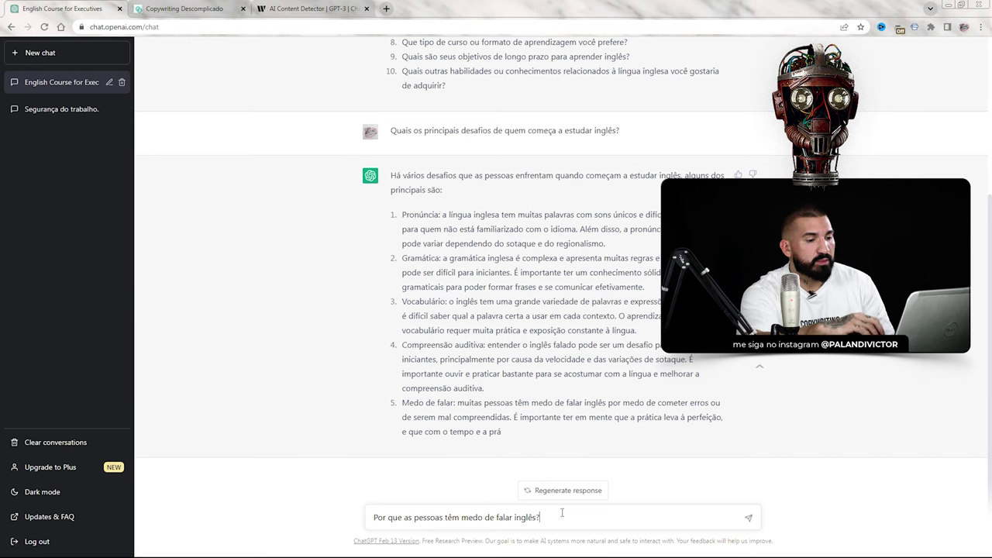
key(Return)
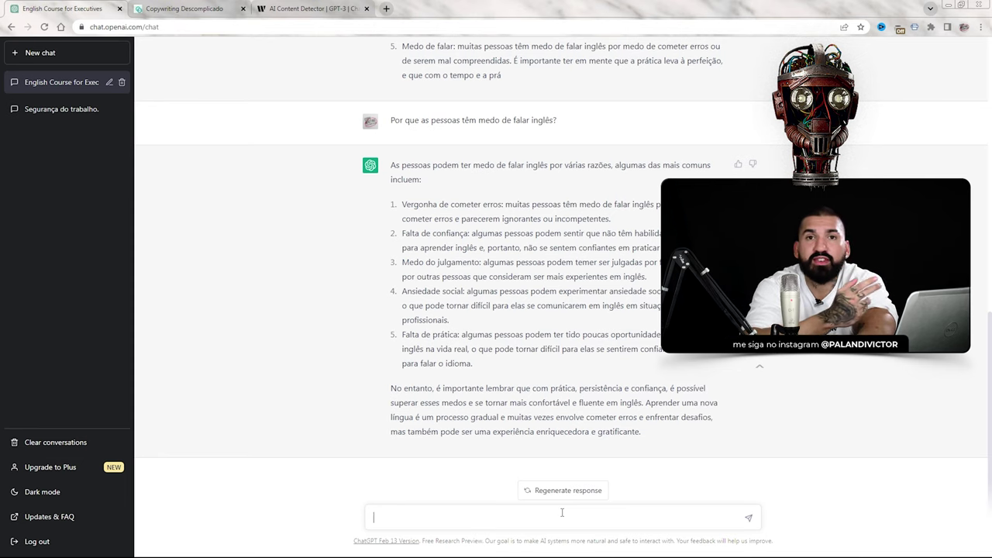
click(562, 512)
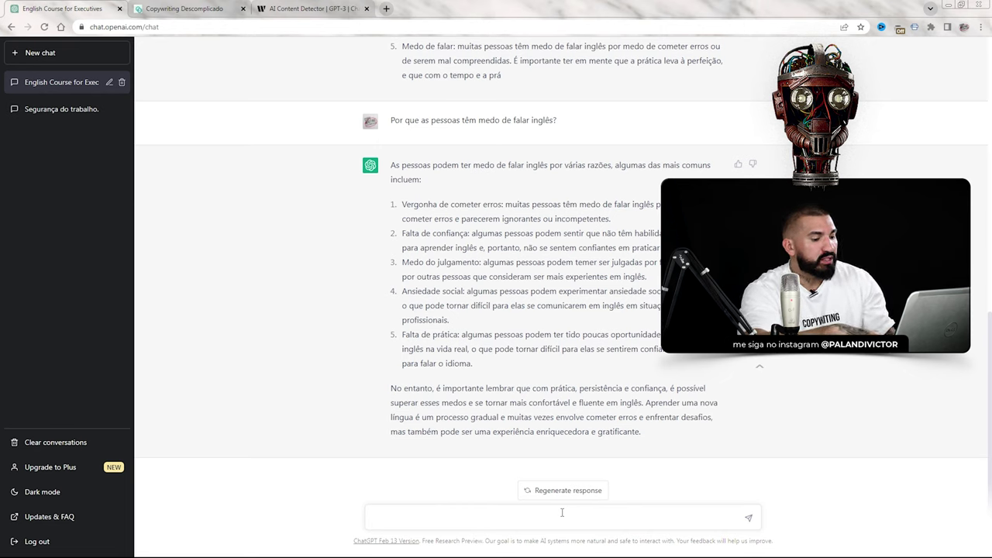
text(O que)
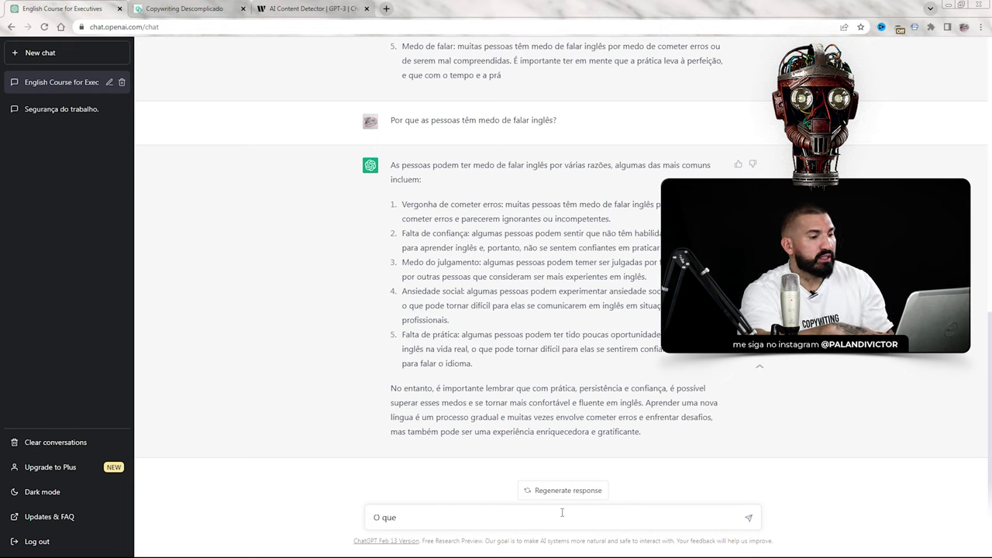
key(BackSpace)
key(BackSpace)
key(BackSpace)
key(BackSpace)
key(BackSpace)
- Ask "Qual é a maior dificuldade de um executivo ao falar inglês?" in the same conversation
text(Qual é a maior di)
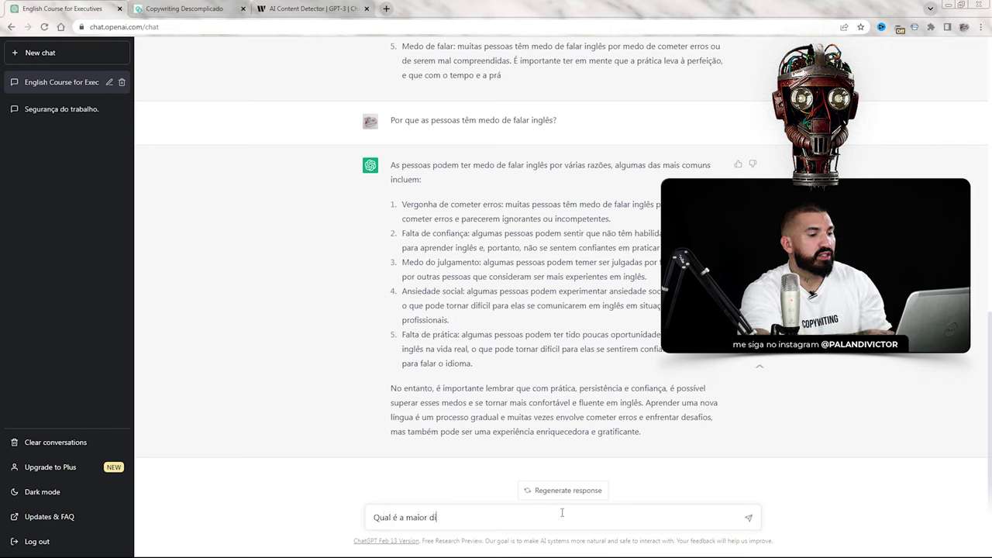
text(ficuldade de um ex)
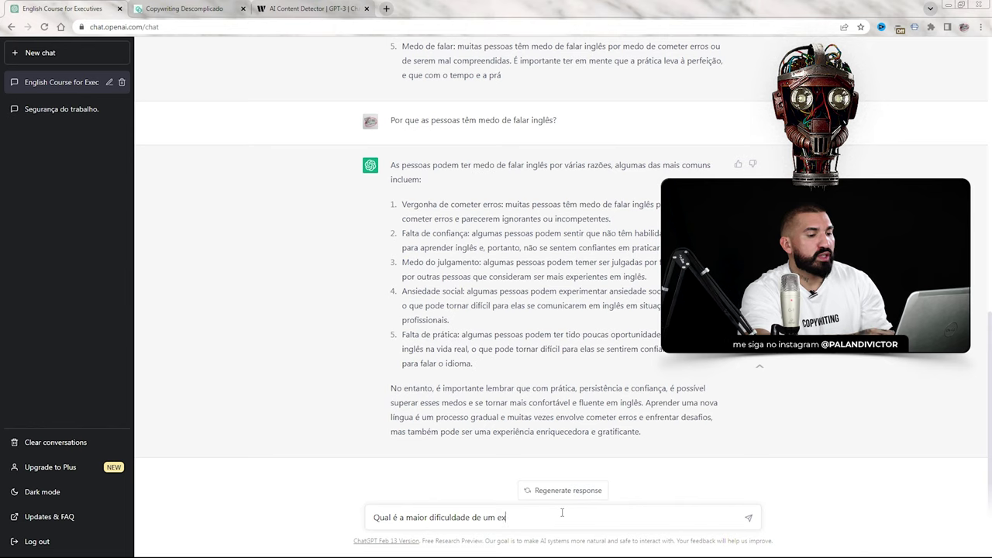
text(ecutivo ao f)
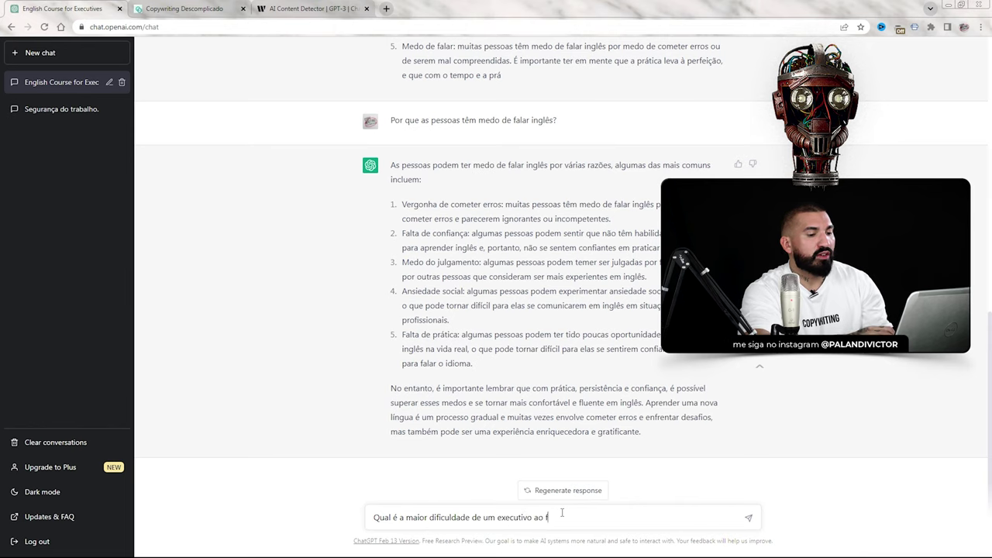
text(alar inglês?)
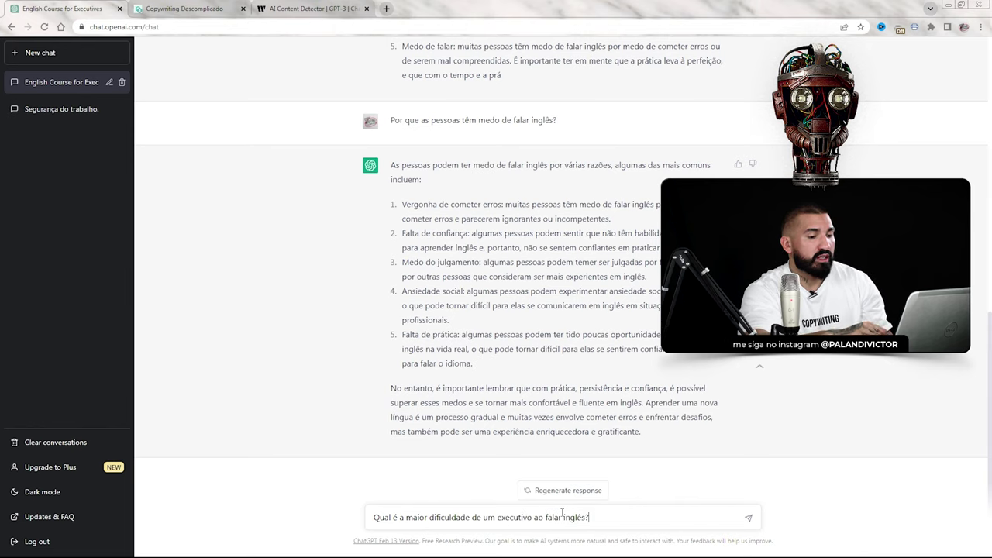
key(Return)
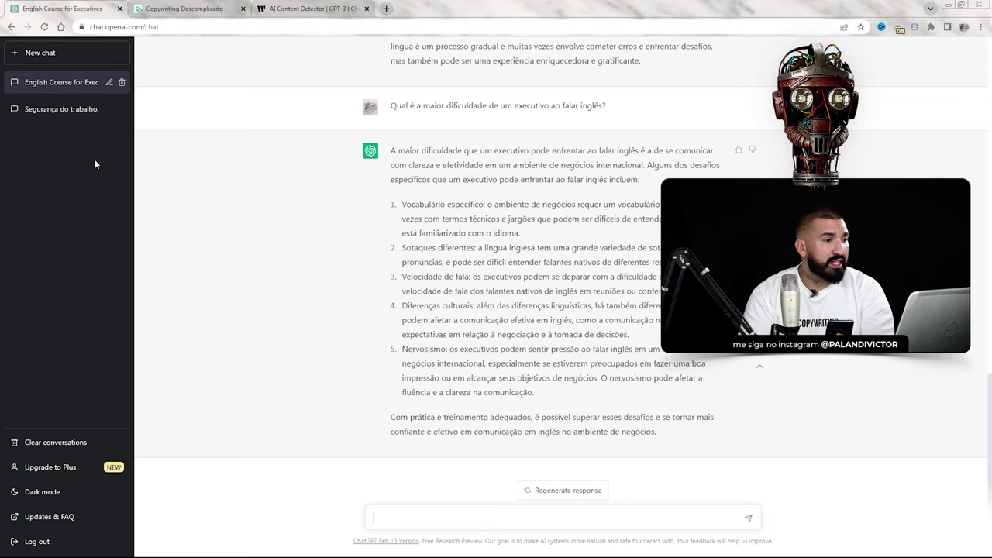
- Start a new conversation and send "Principais objeções de um executivo ao se inscrever em uma escola de inglês"
click(54, 62)
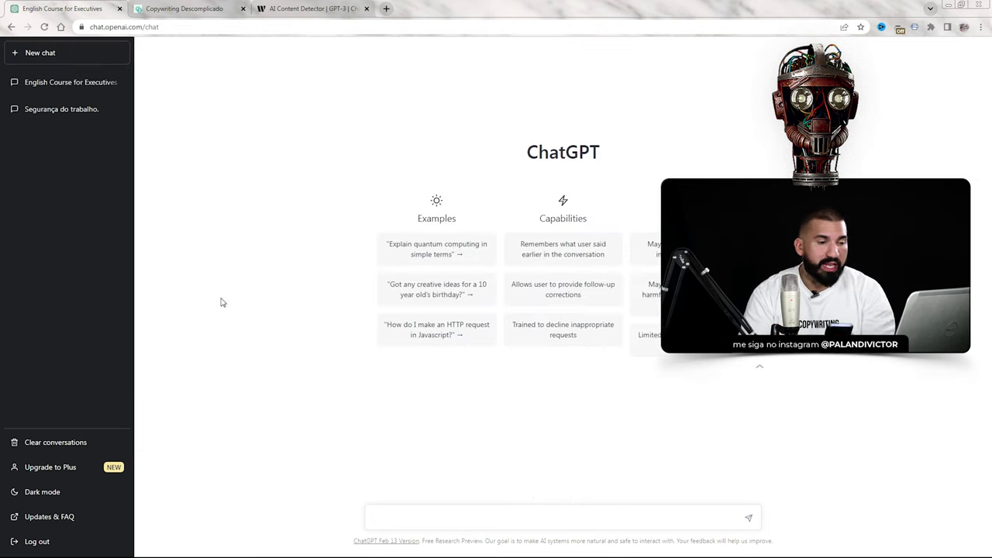
click(467, 521)
text(Principais objeções de um executivo ao se ins)
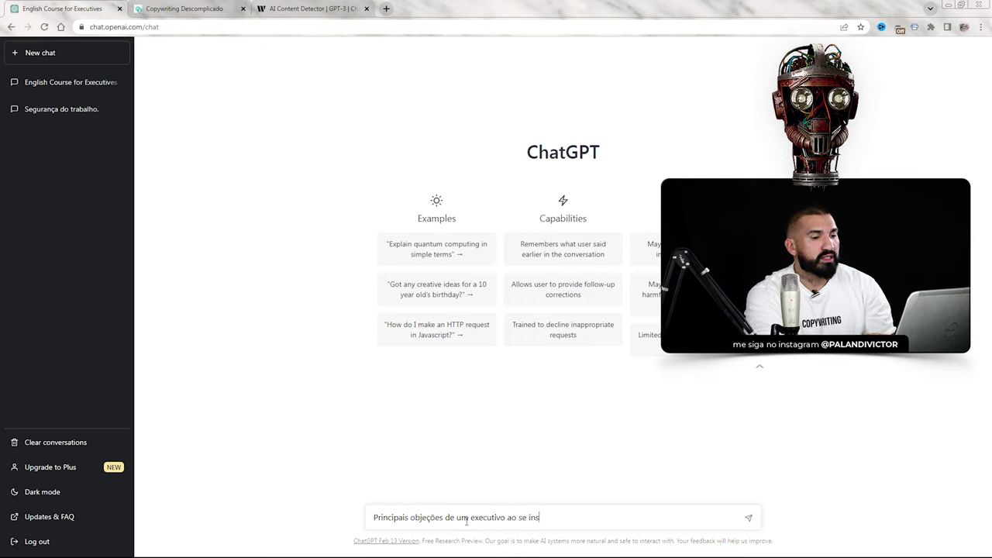
text(crever em uma escola de inglês)
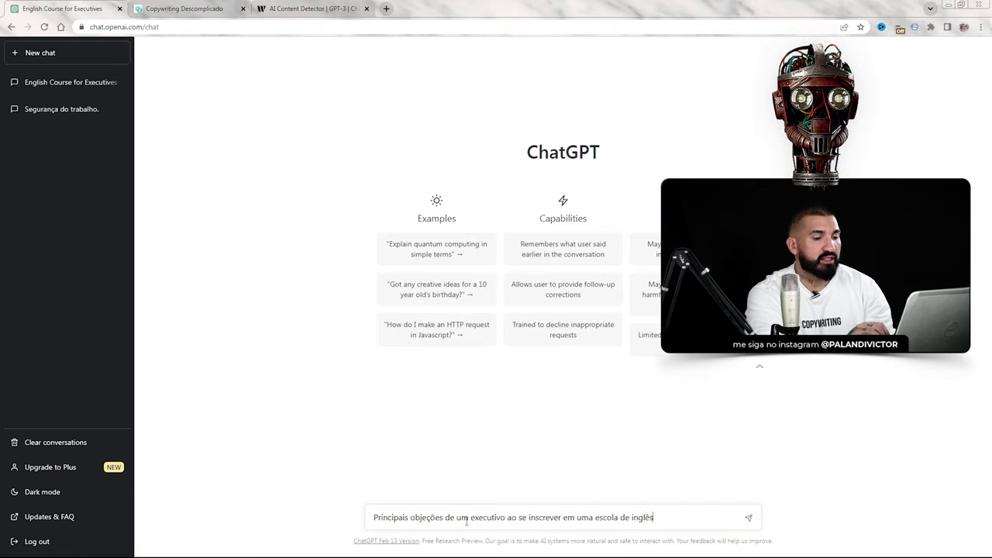
key(Return)
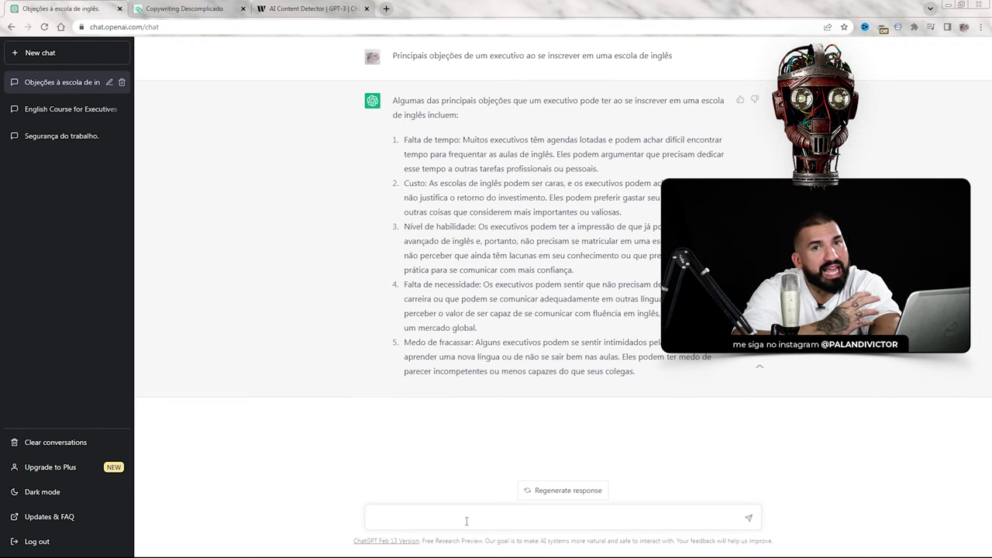
- Set up a role-play by sending "Imagine que você é um executivo de multinacional. Quero te fazer 2 perguntas."
click(467, 521)
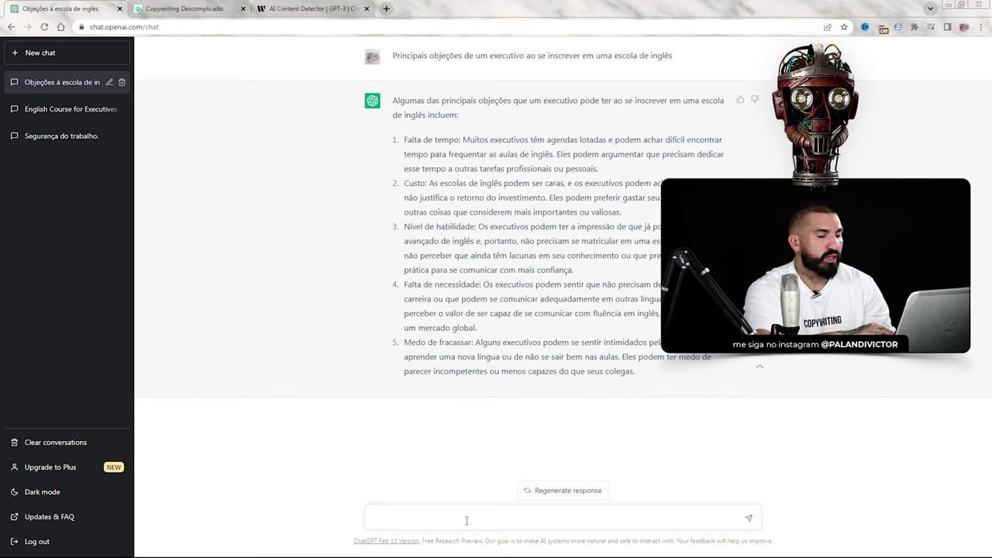
text(Ima)
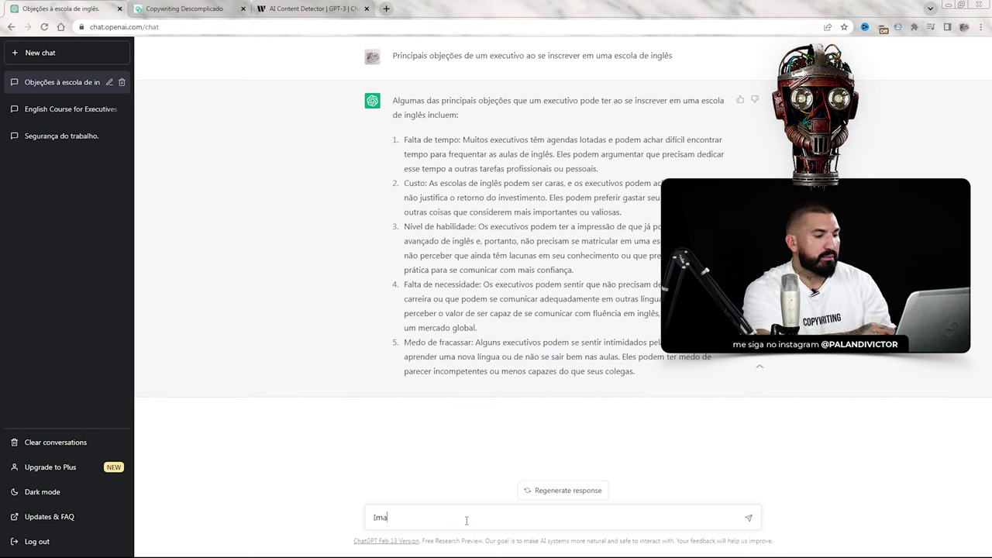
text(gine que você é um e)
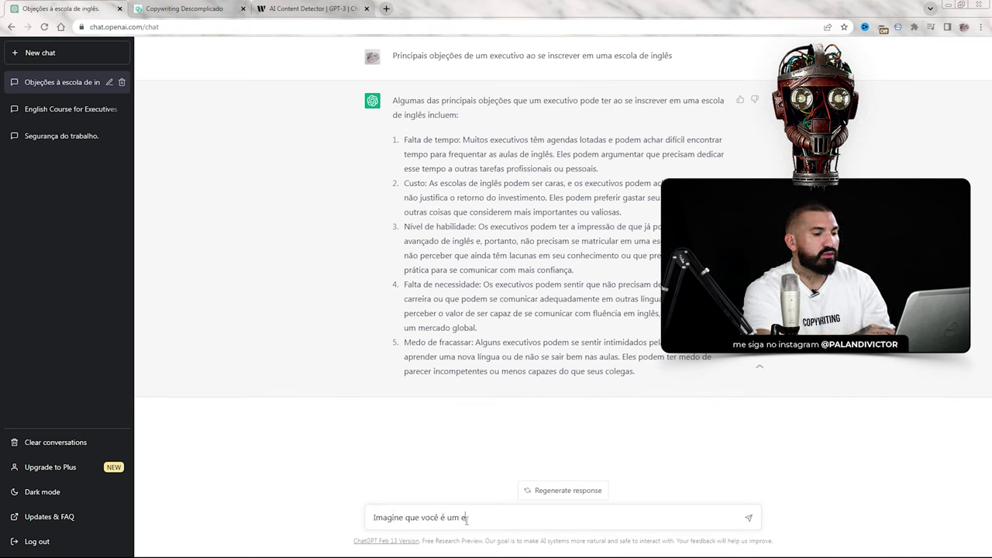
text(xecutivo de multinacional. )
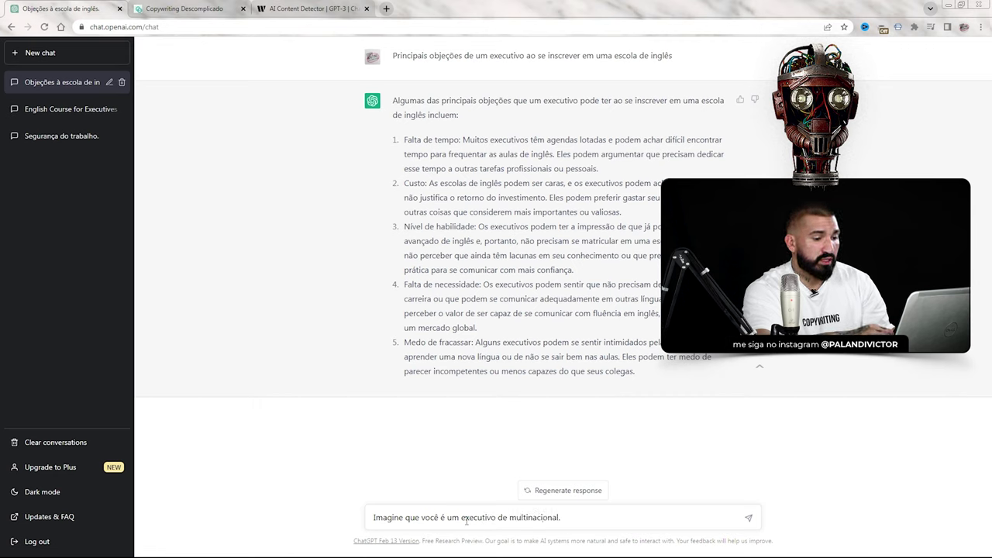
text(Quero te faz)
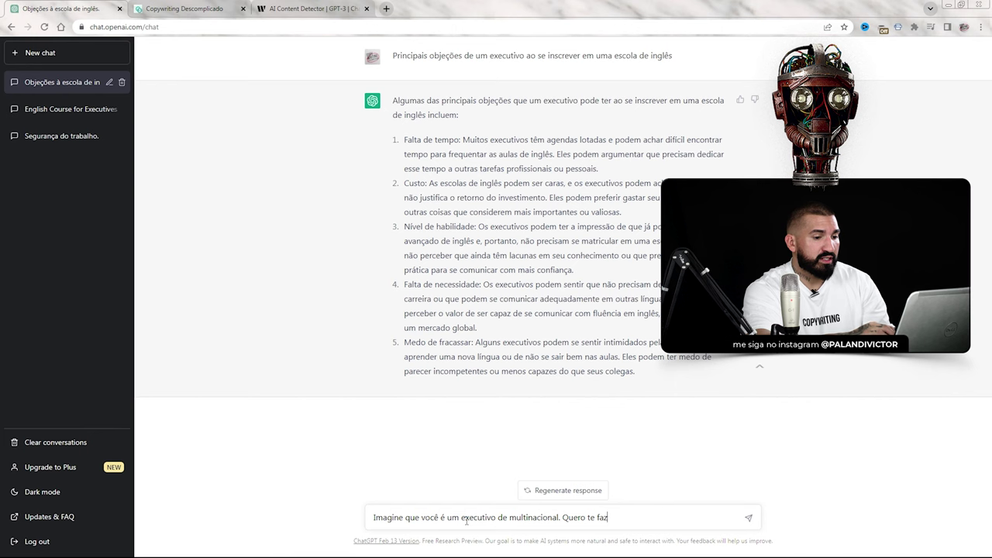
text(er 2 perguntas)
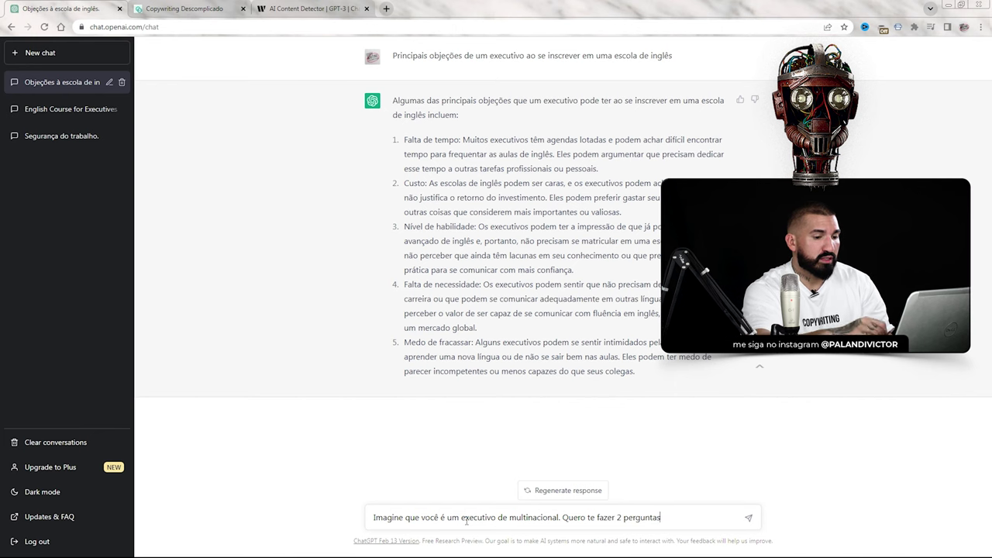
text(.)
key(Return)
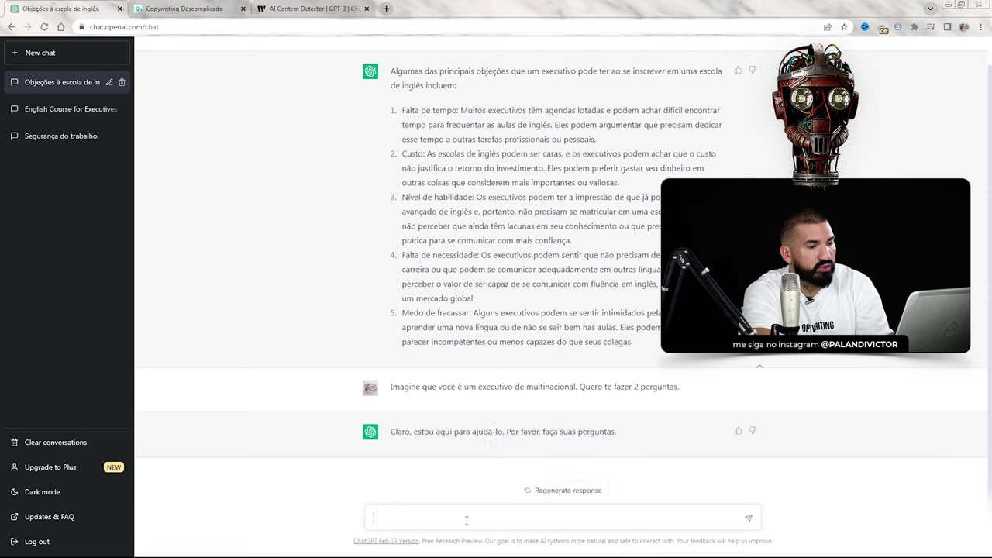
- Ask the role-played executive "Qual é o seu maior sonho como um executivo de multinacional?"
text(Qual é o seu)
text( maior sonho como )
text(um execut)
text(e mu)
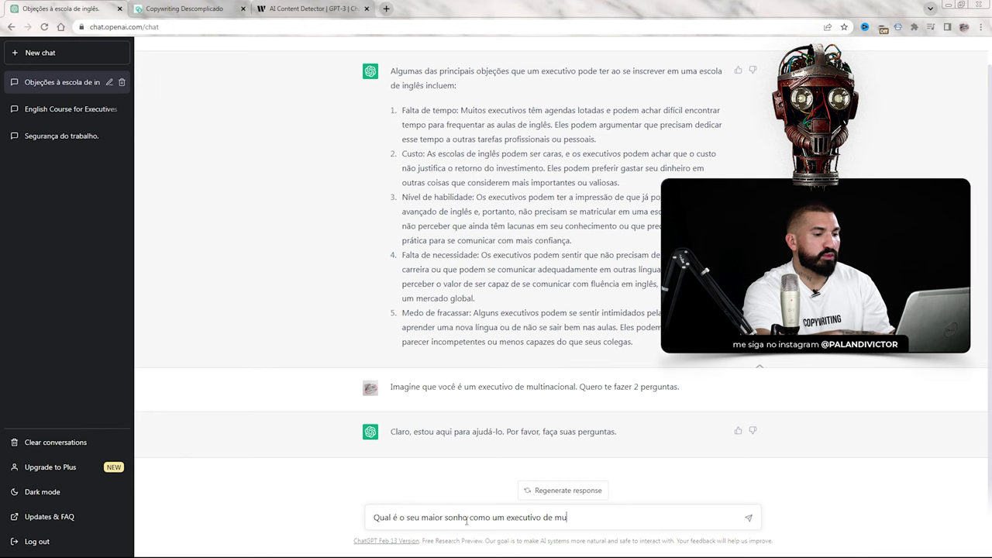
text(ltinacional?)
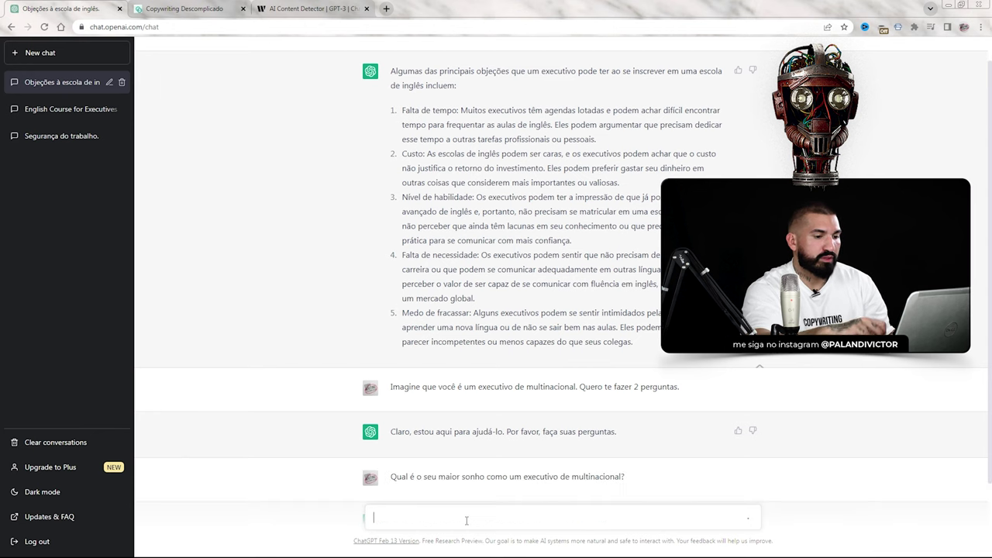
key(Return)
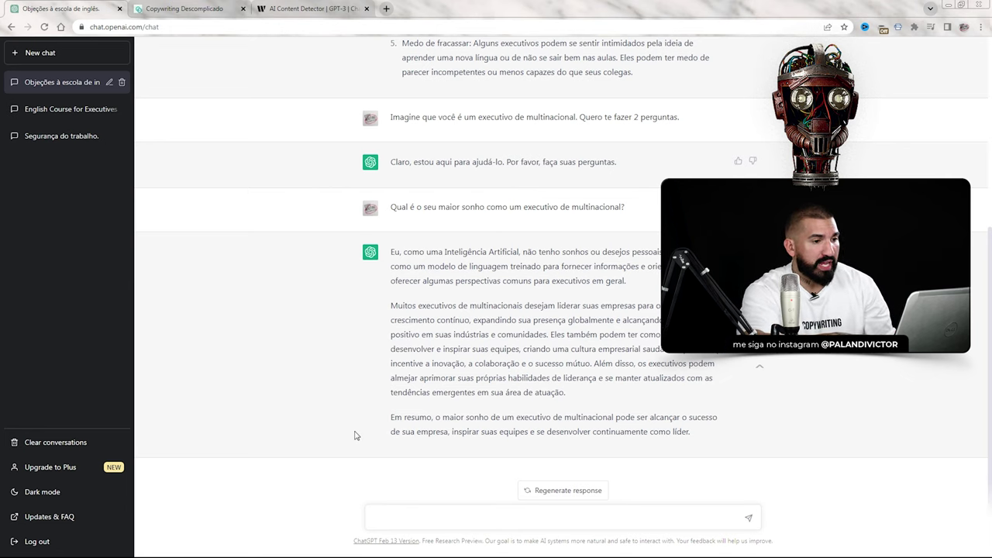
- Ask "Quais as motivações de um executivo ao estudar inglês?" in the objections conversation
text(Quais as motiv)
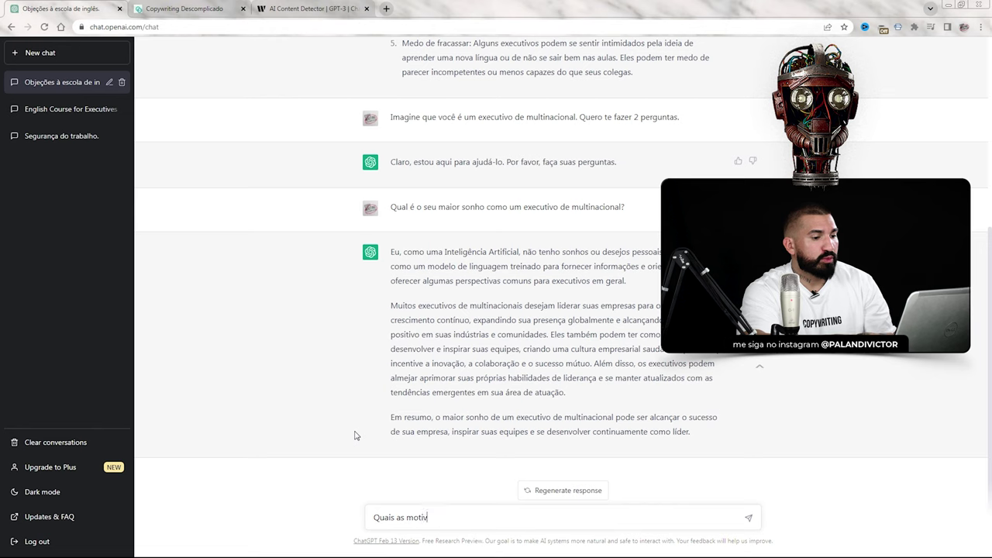
text(acões de um execu)
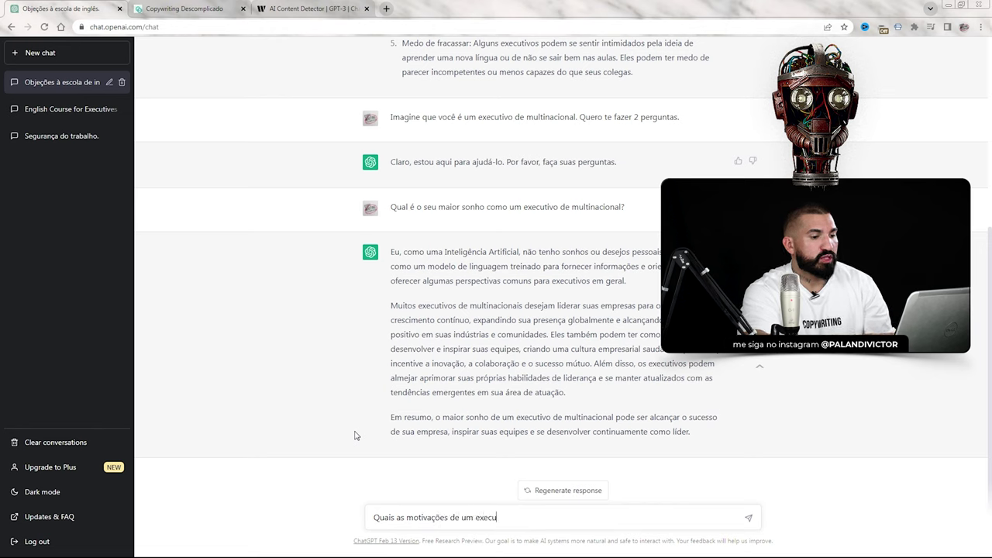
text(tivo ao estudar)
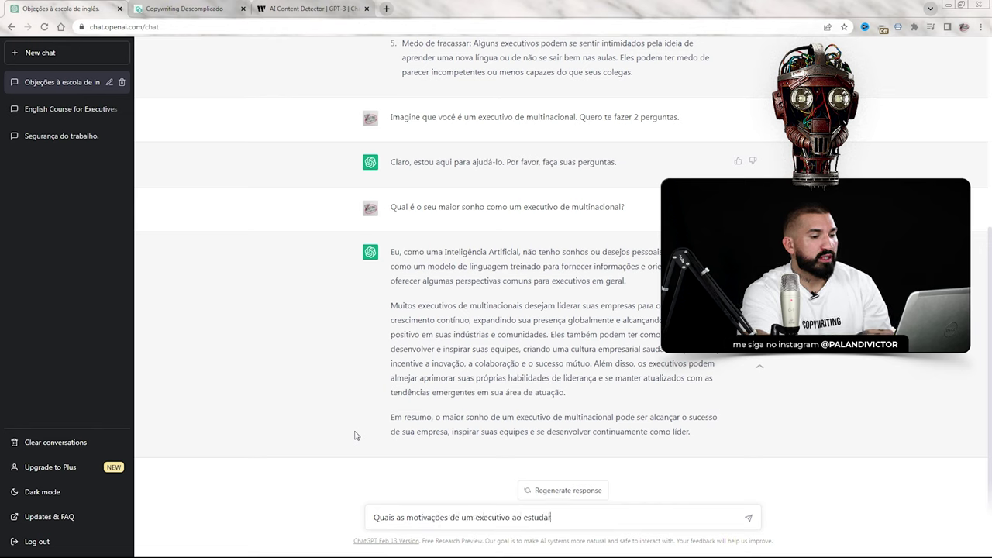
text( inglês?)
key(Return)
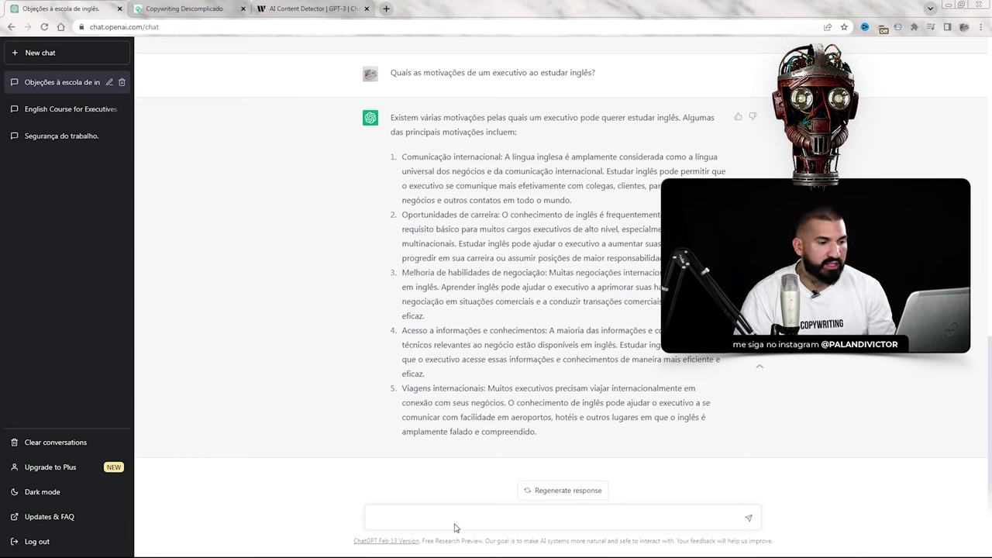
- Send the prompt "Maiores dificuldades de um executivo ao negociar em inglês, sem saber falar inglês" in the objections conversation
text(Maiores )
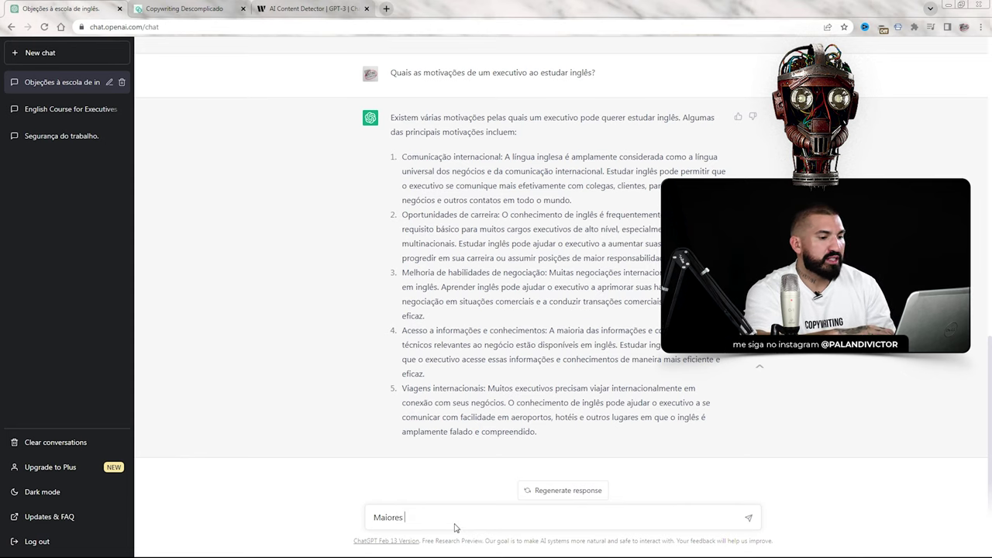
text(dificuldades de um )
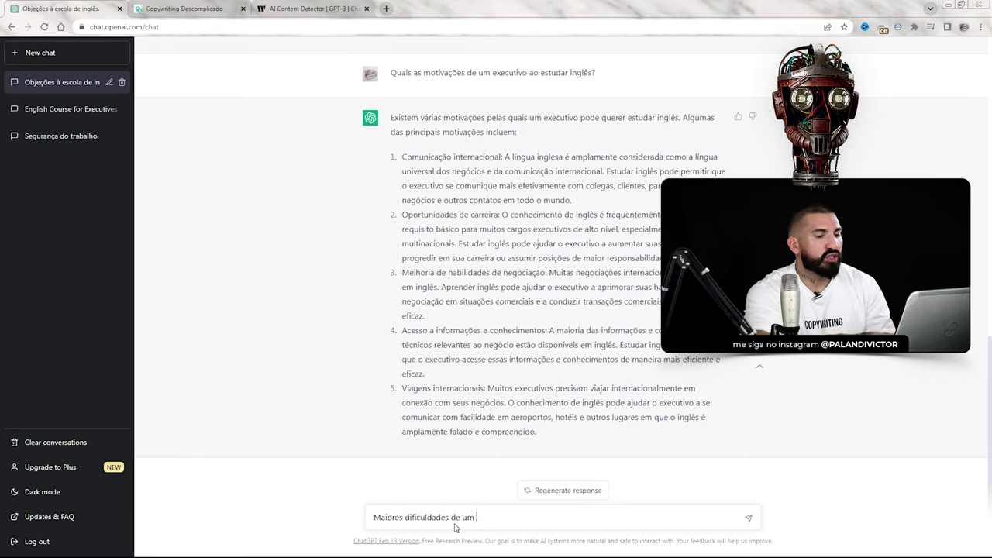
text(executivo ao negoc)
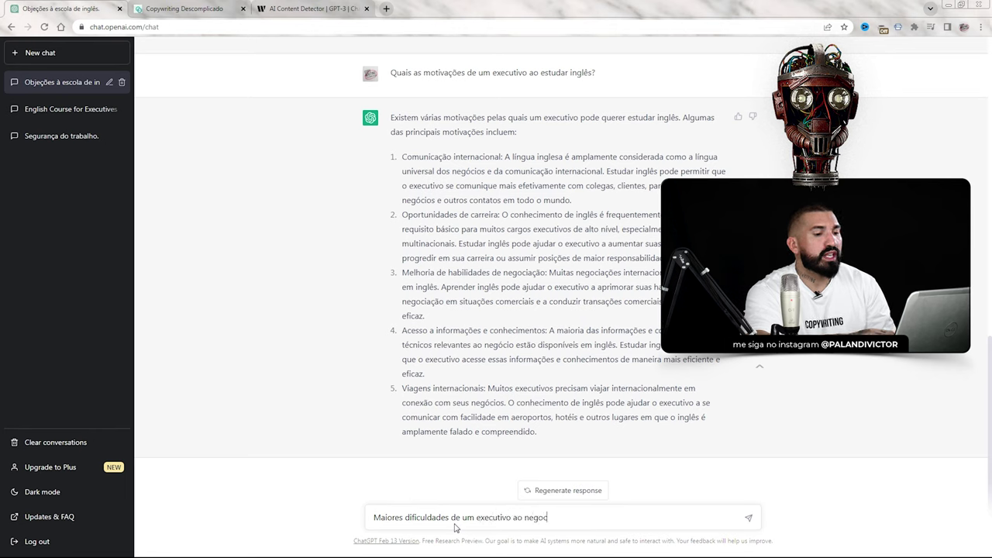
text(iar em inglês)
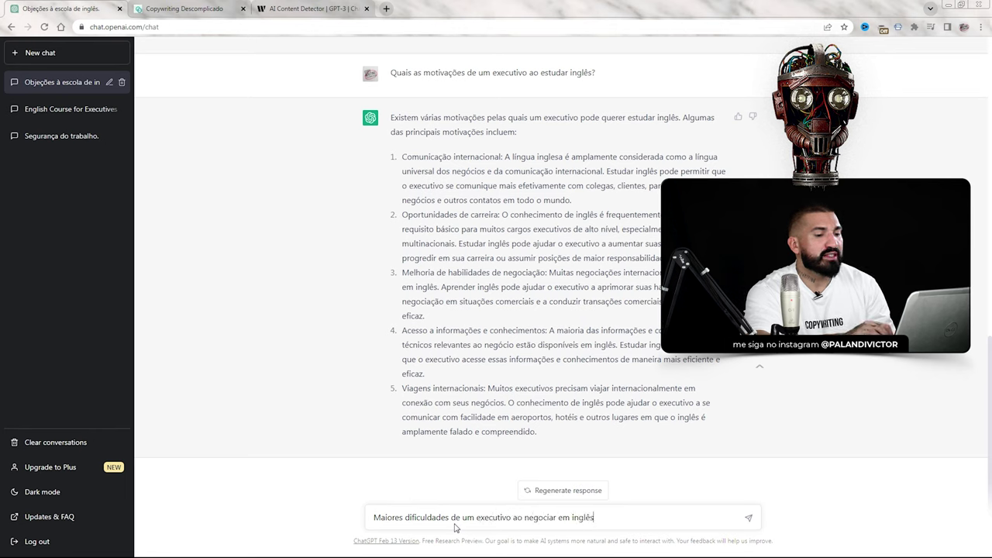
text(, sem saber falar inglês)
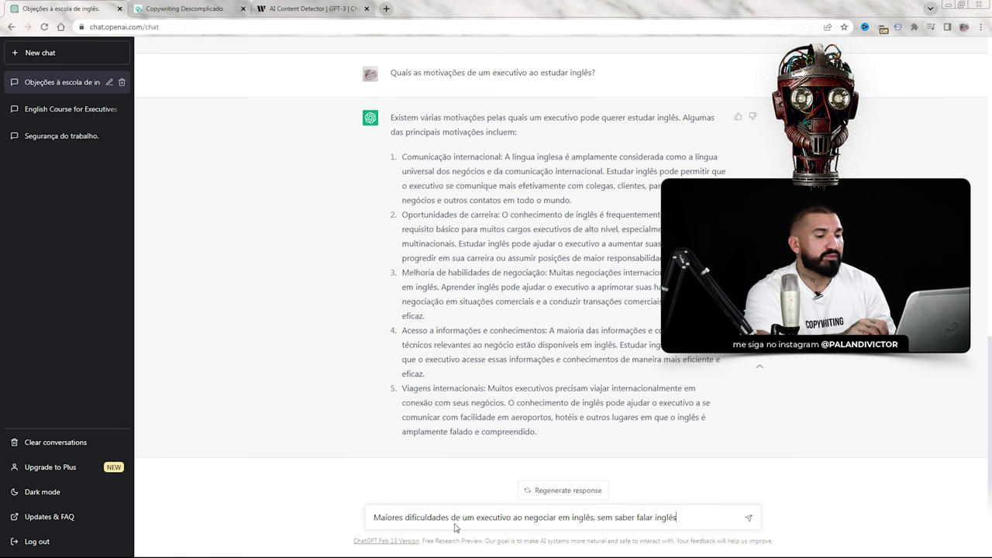
key(Return)
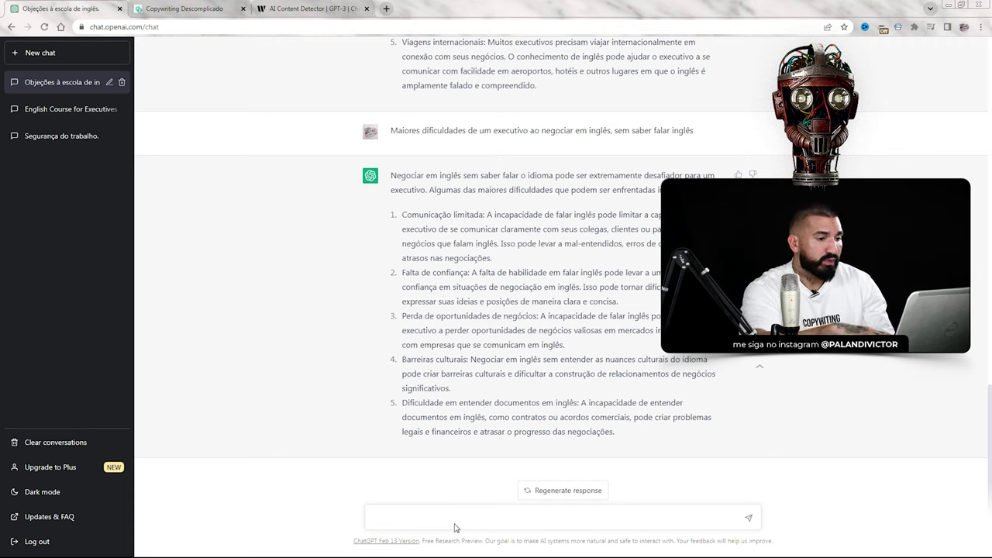
- Request more difficulties by sending "Por favor, inclua mais dificuldades"
text(Por fav)
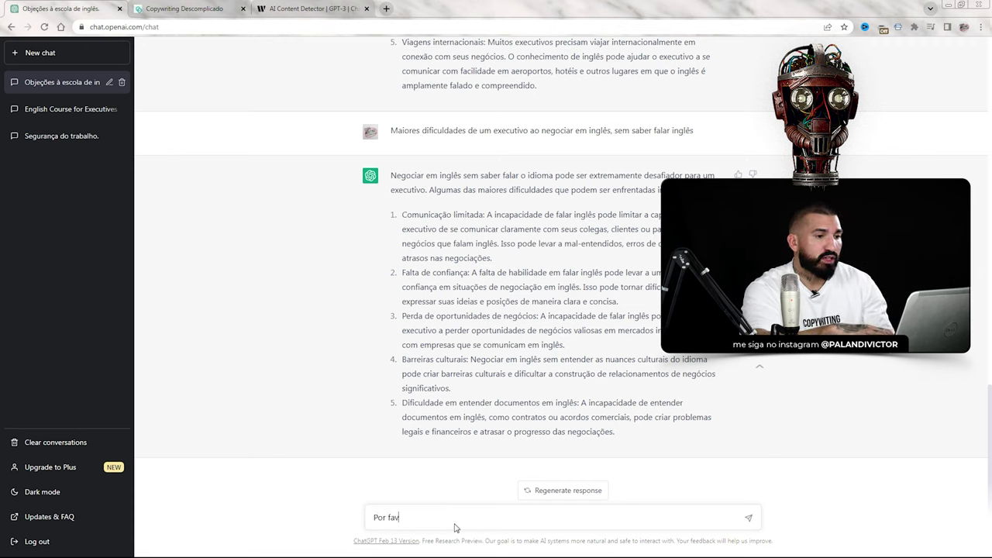
text(or, inclua mais difucul)
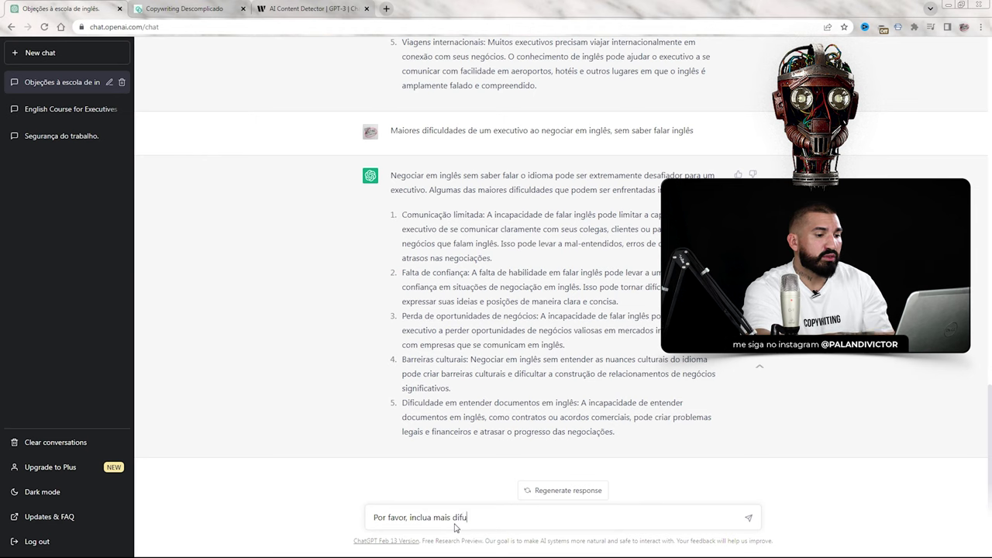
key(BackSpace)
key(BackSpace)
key(BackSpace)
text(iculdades)
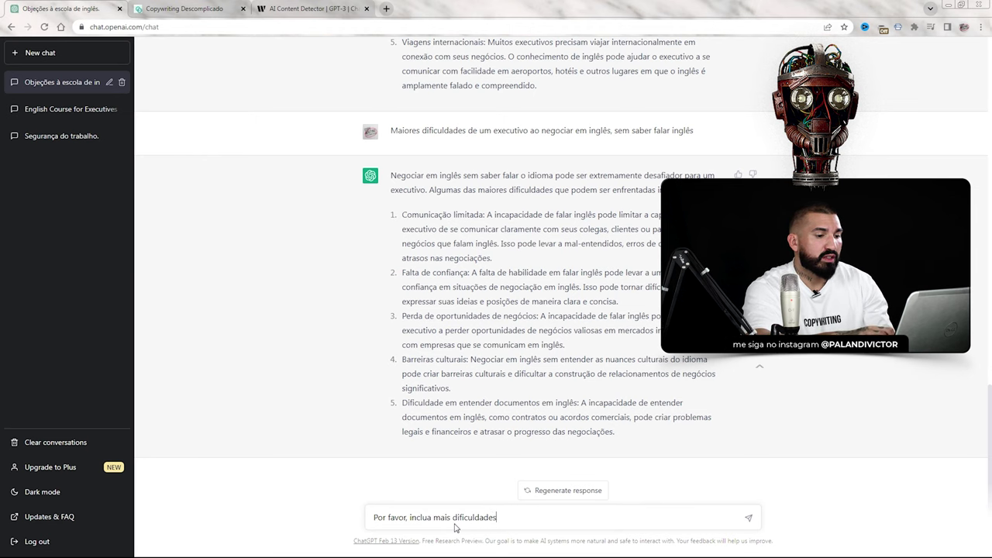
key(Return)
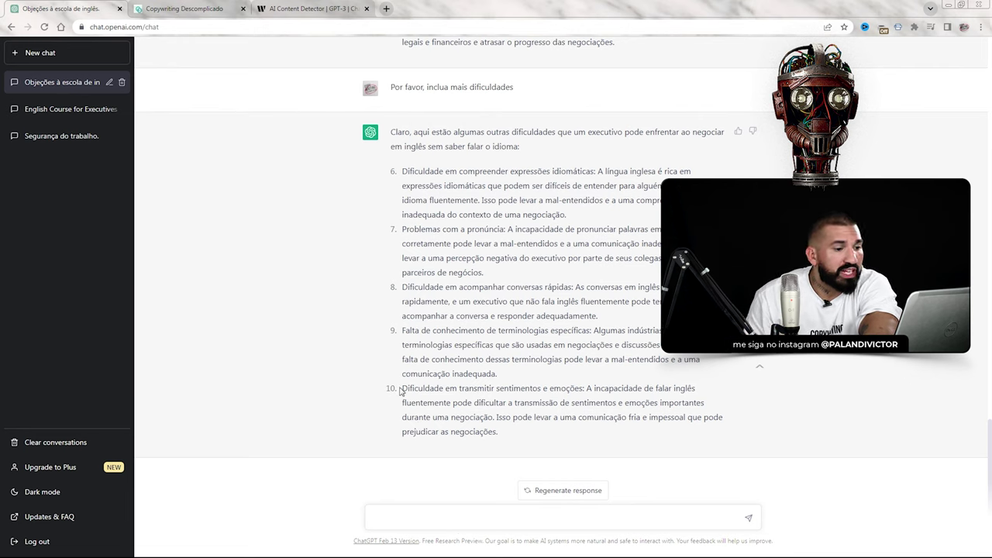
- Highlight "Dificuldade em transmitir sentimentos e emoções" in item 10 and review both lists of negotiation difficulties
drag(400, 392, 584, 389)
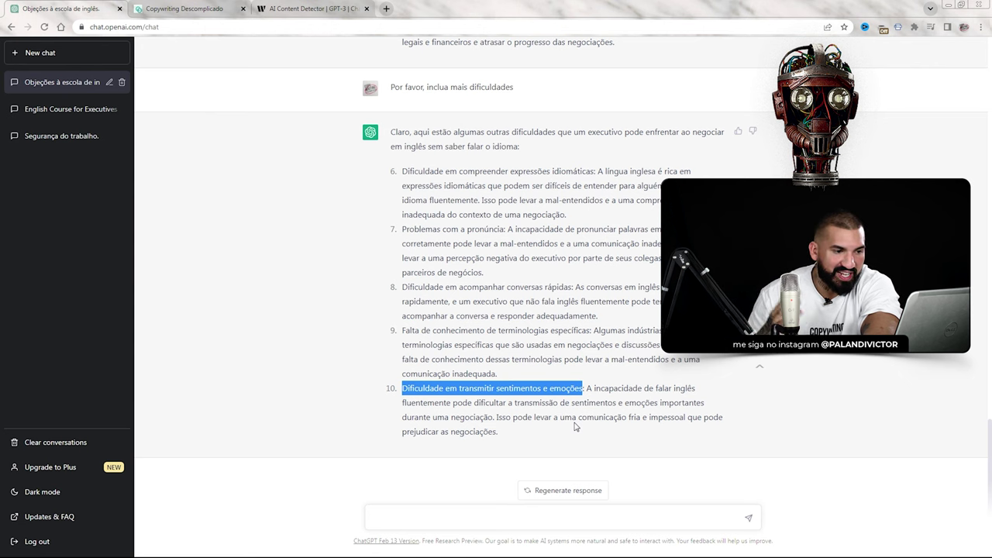
scroll(575, 426, up, 4)
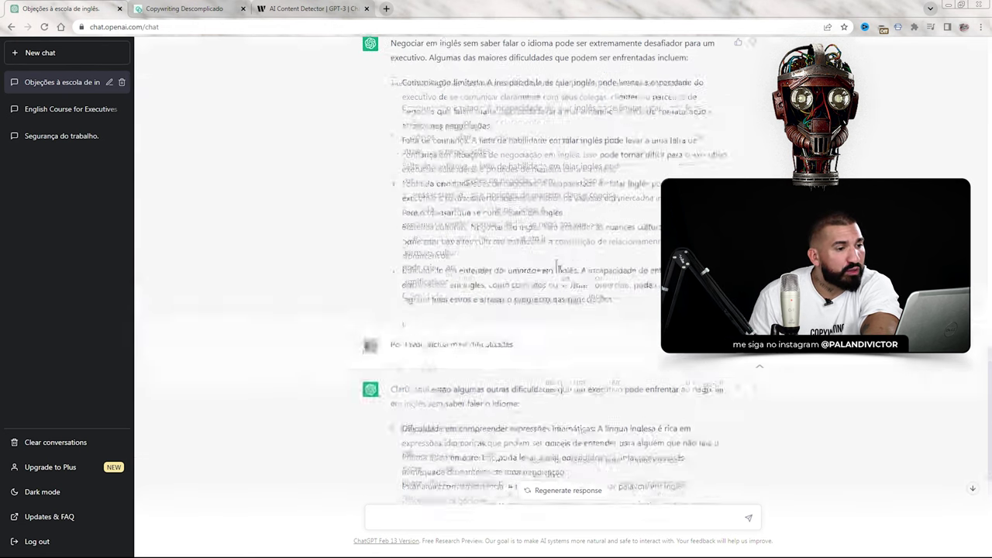
scroll(405, 243, down, 4)
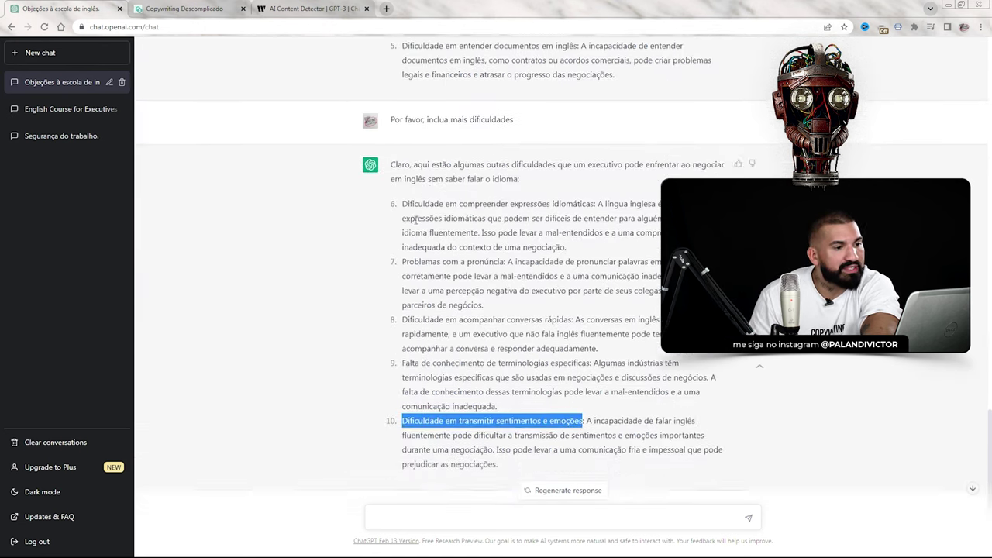
scroll(497, 357, up, 1)
click(718, 395)
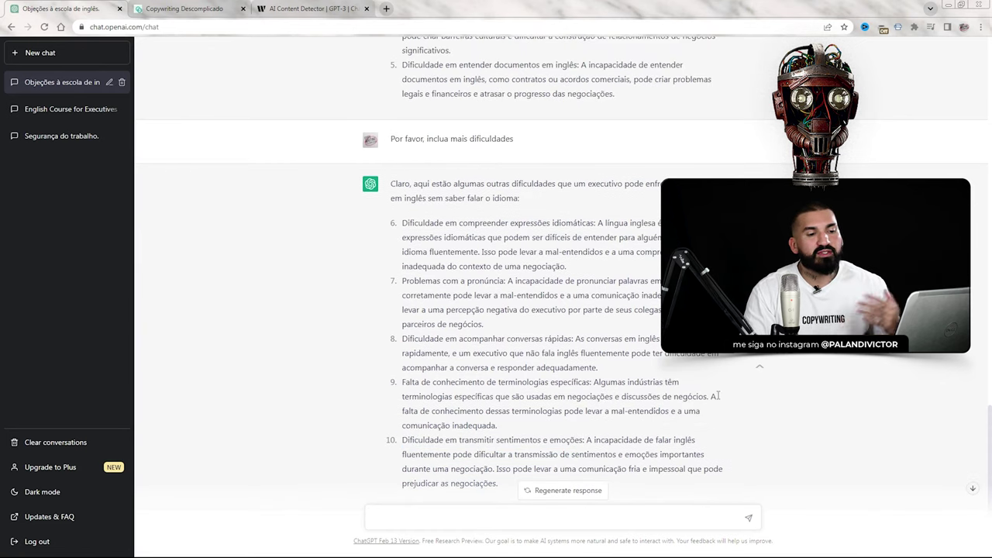